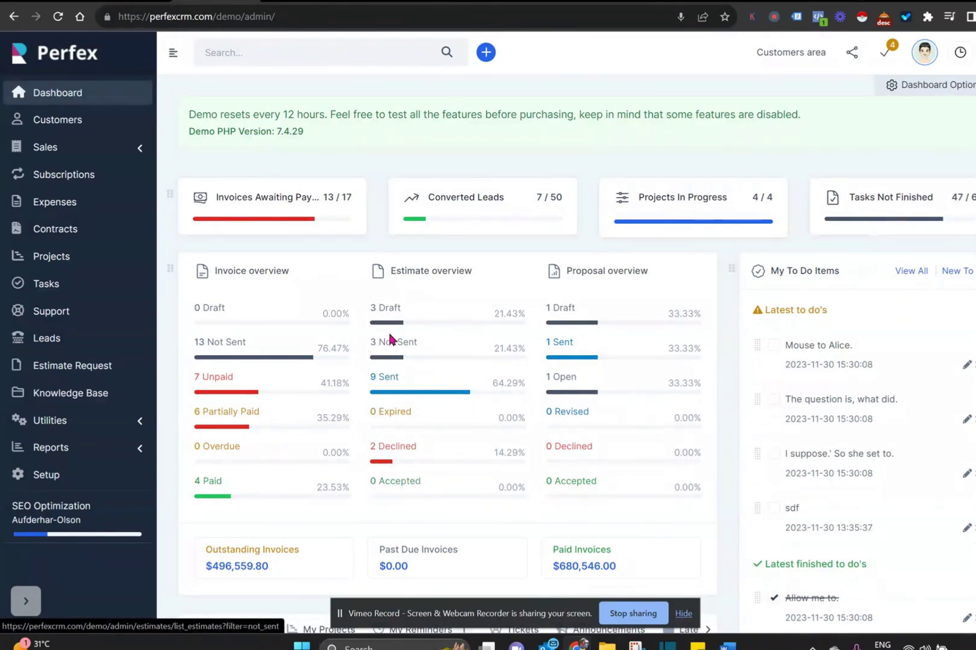
- Open the 9 sent estimates from the dashboard's Estimate overview
click(389, 380)
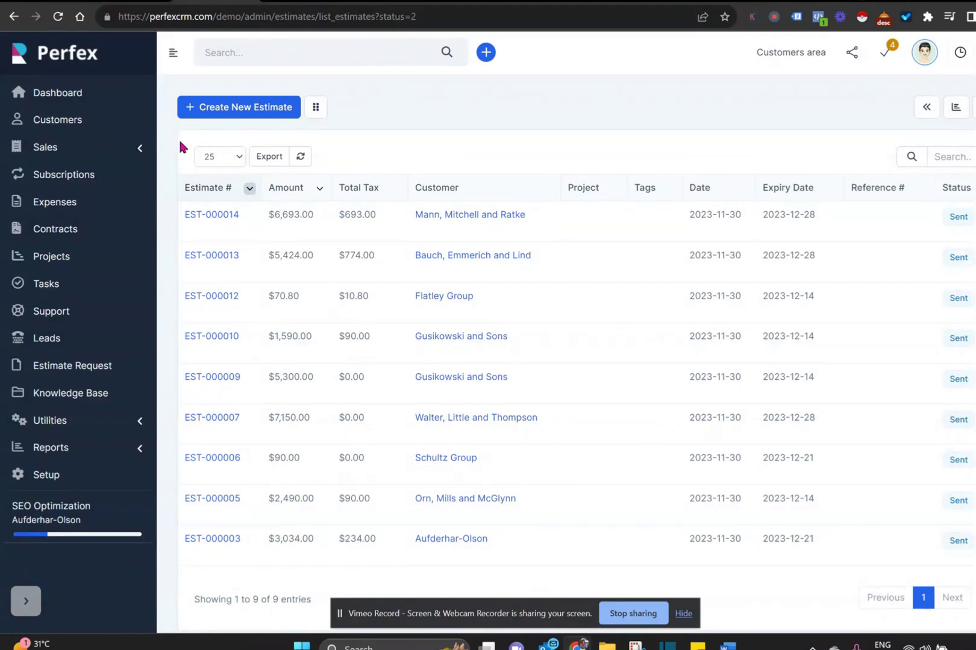
- Show the estimate quick stats totals and toggle the compact estimates table view
click(65, 147)
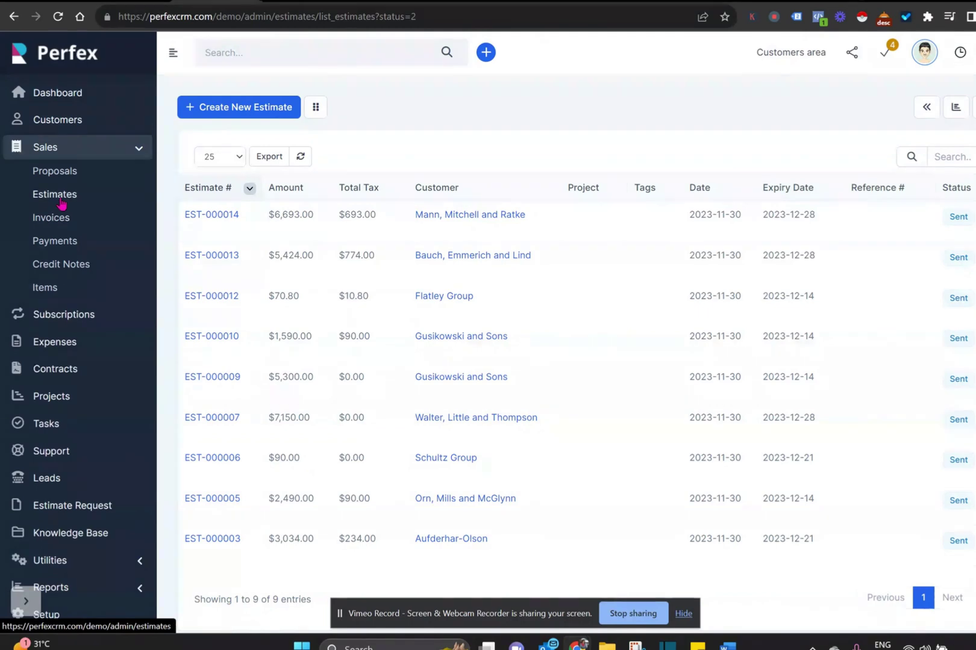
click(956, 109)
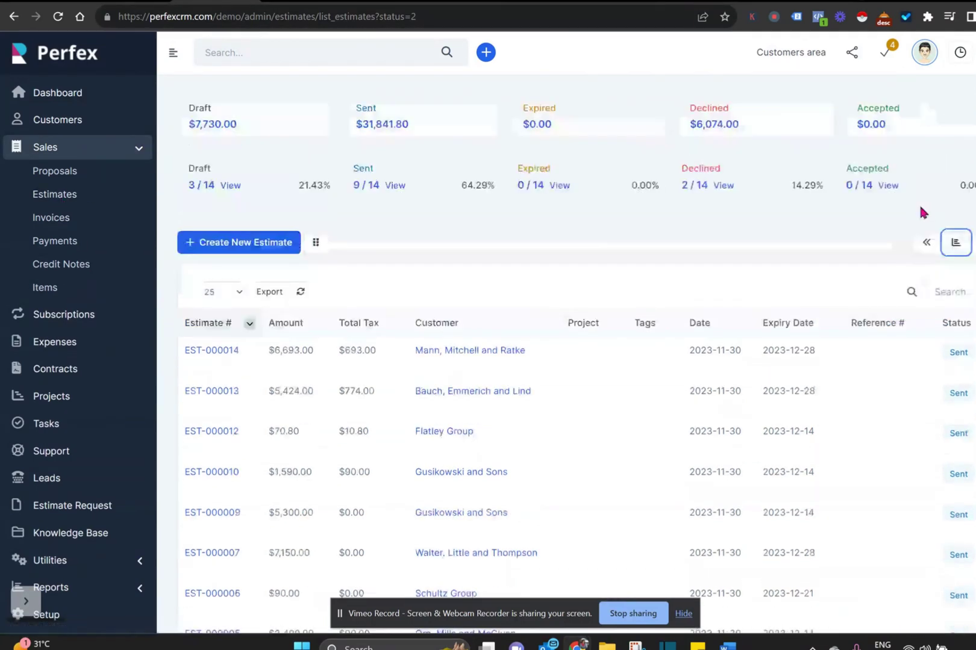
click(927, 244)
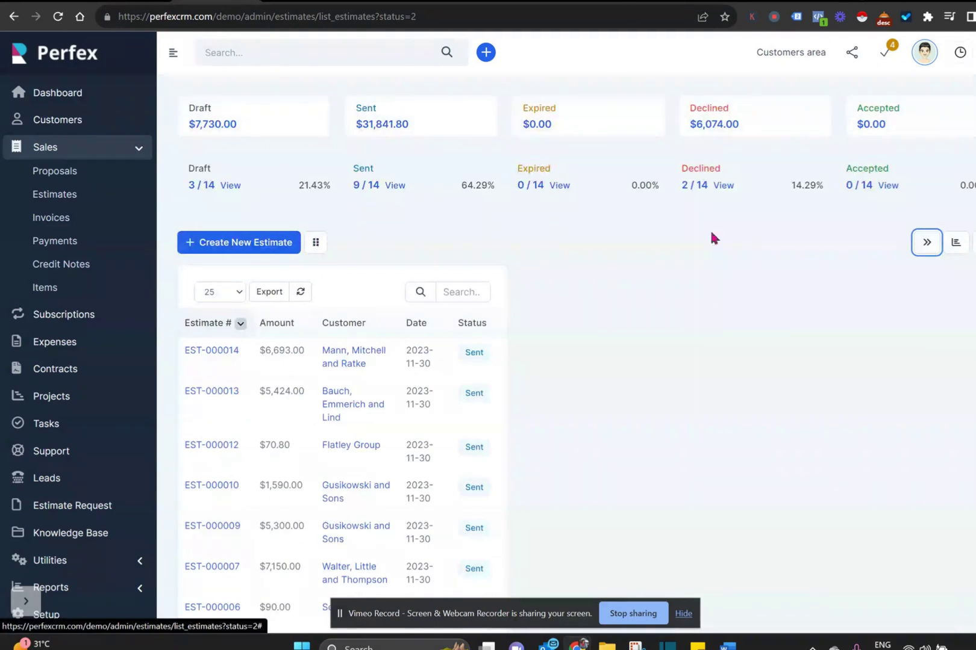
click(925, 242)
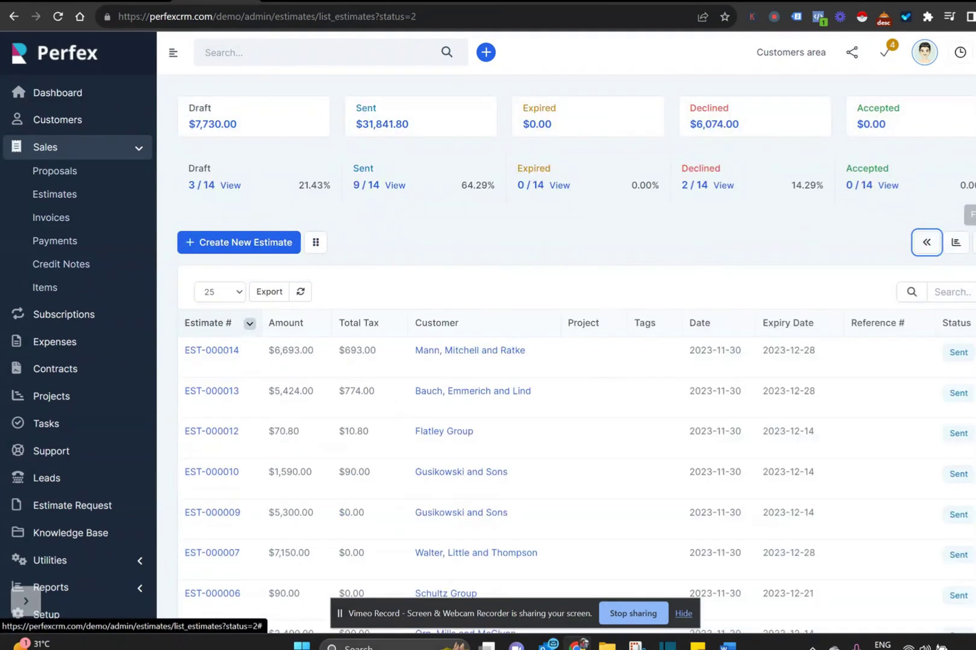
- Switch the estimates filter from Sent to All to list all 14 estimates
click(973, 242)
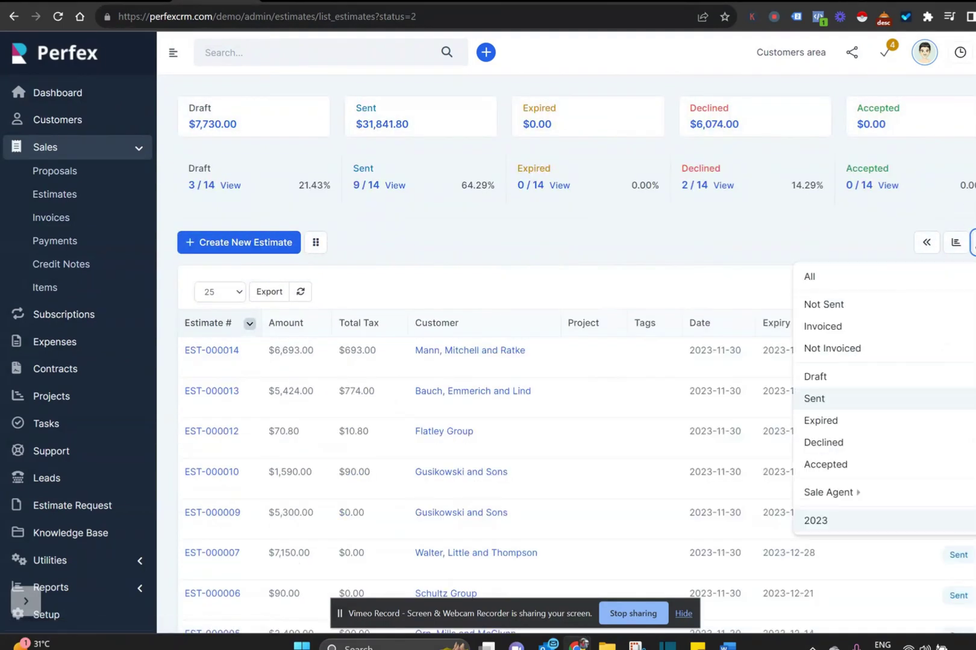
click(834, 283)
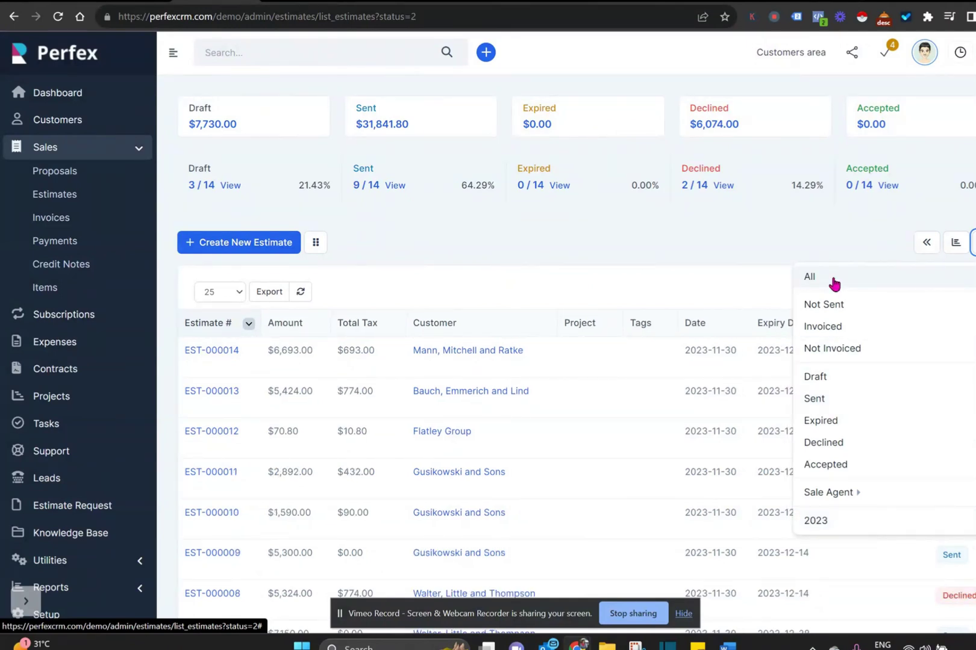
click(630, 250)
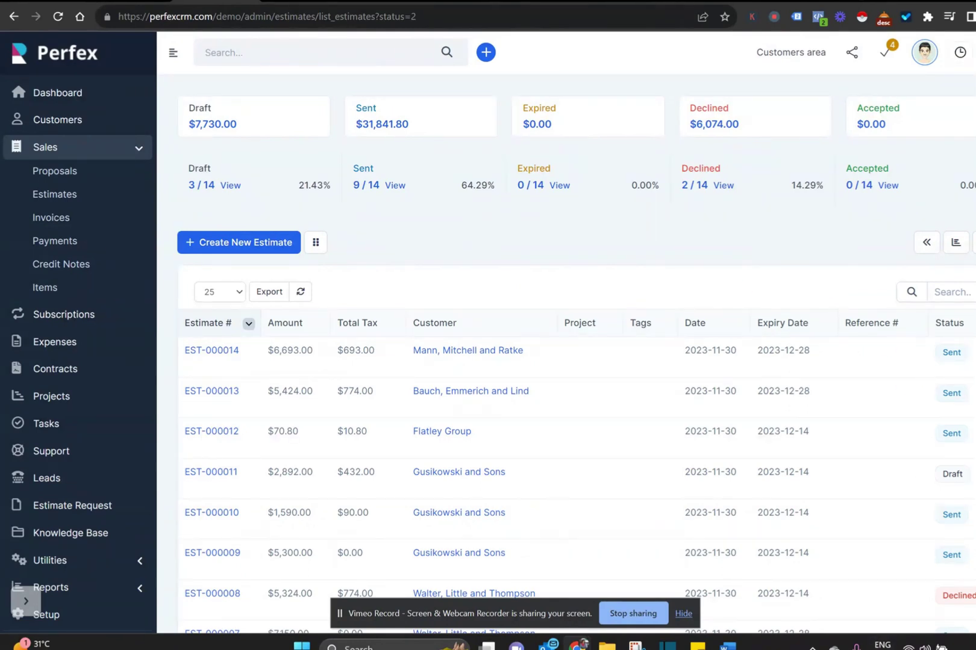
scroll(488, 331, down, 6)
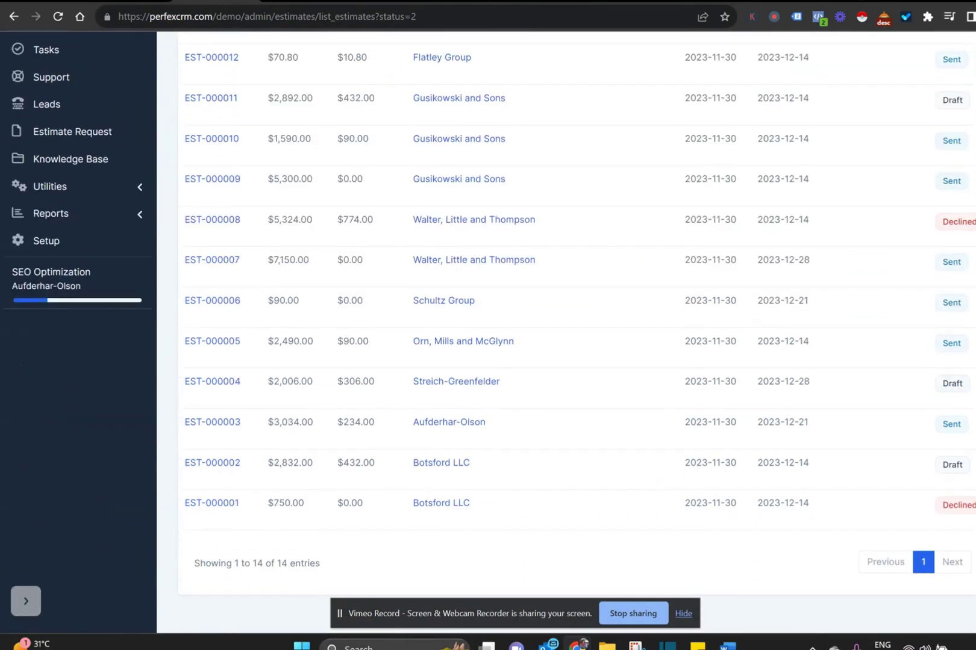
scroll(590, 451, up, 6)
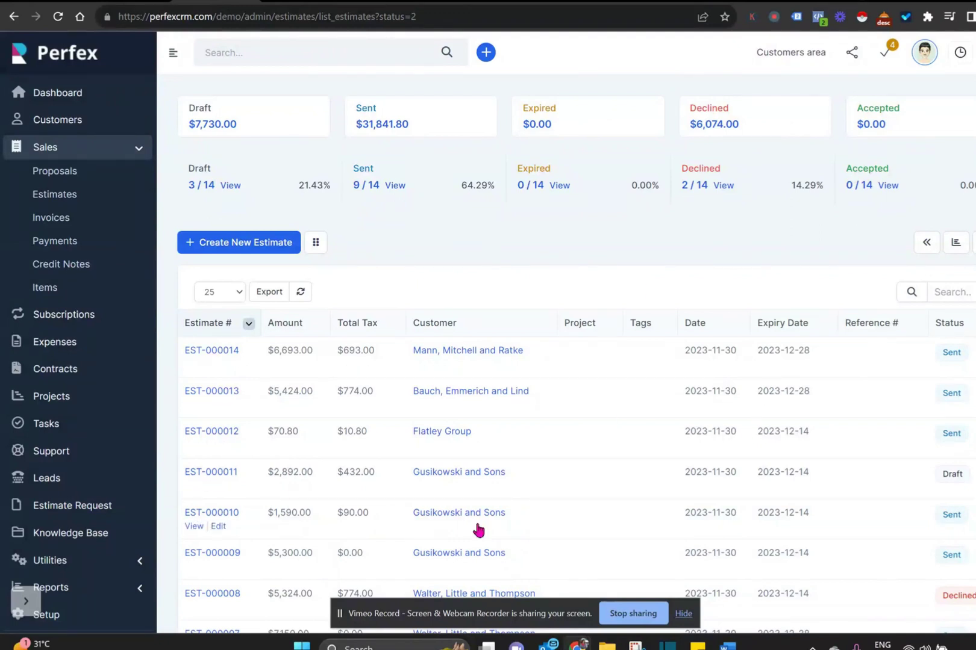
click(243, 243)
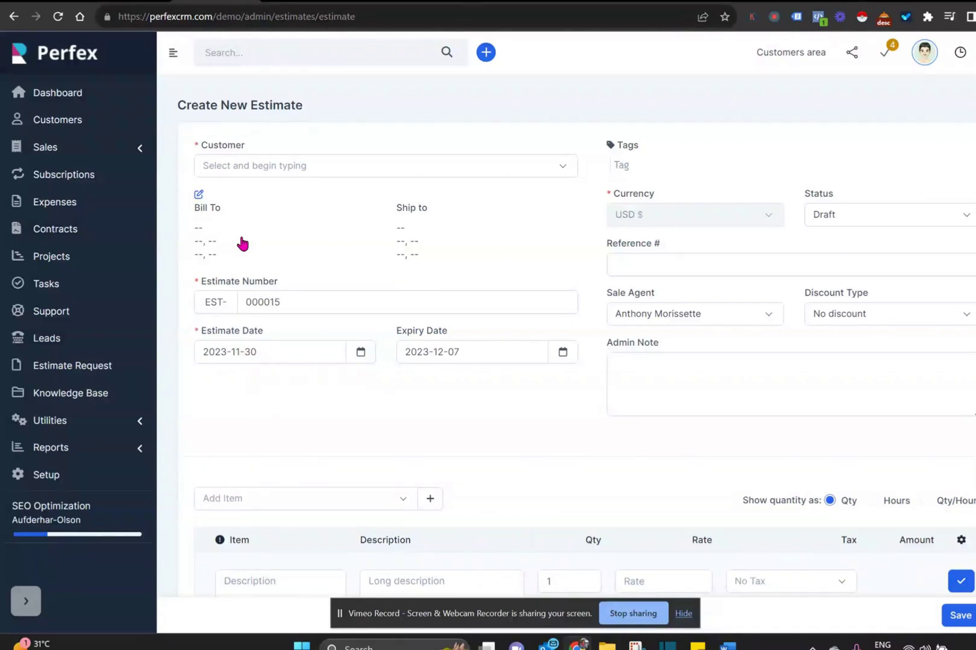
- Search 'a' in the Customer picker and select Aufderhar-Olson for EST-000015
click(305, 168)
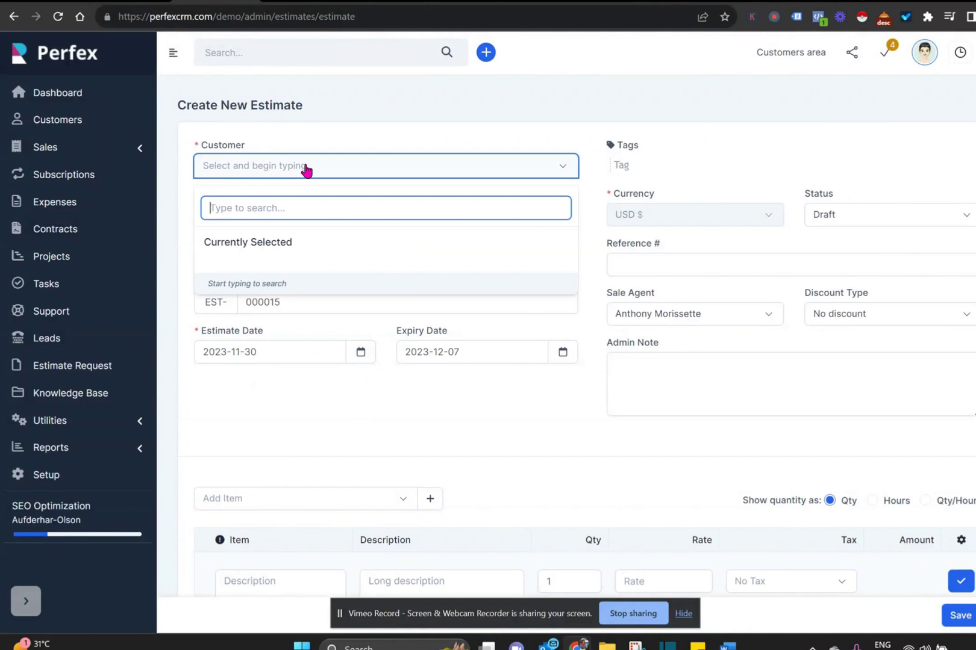
text(a)
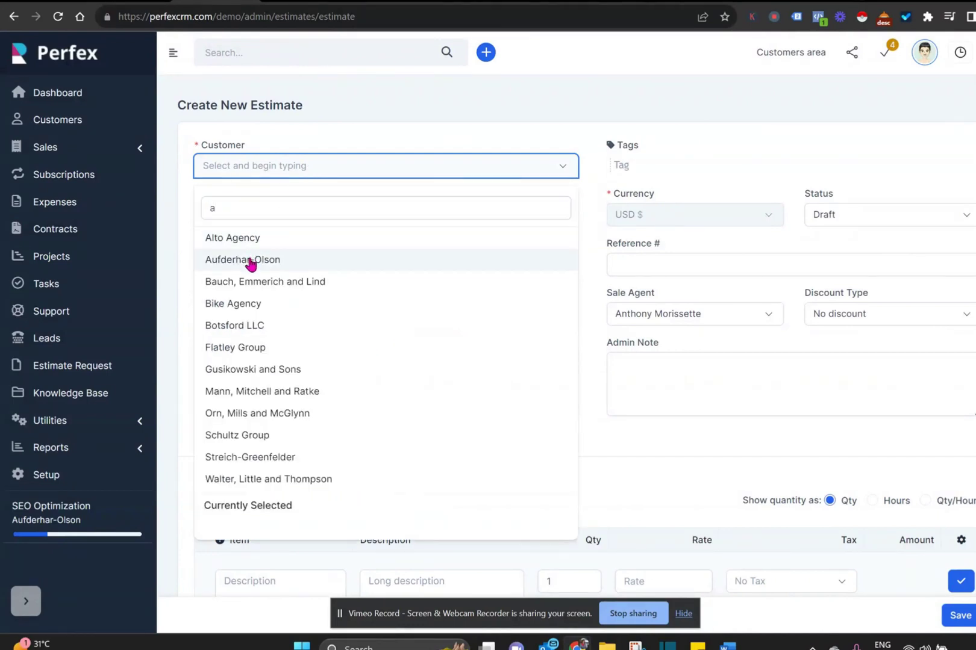
click(250, 259)
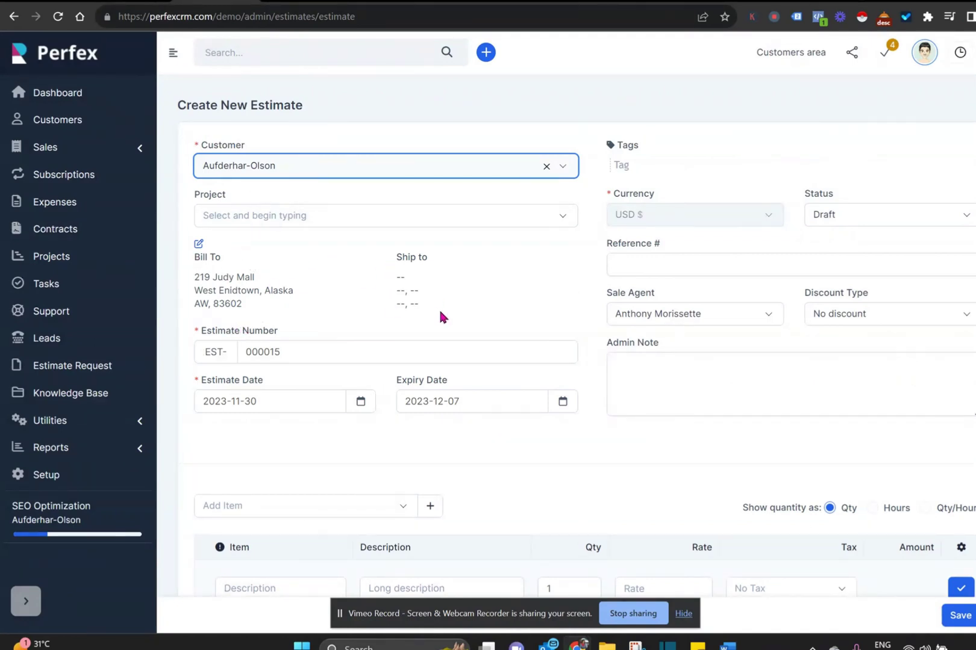
click(364, 431)
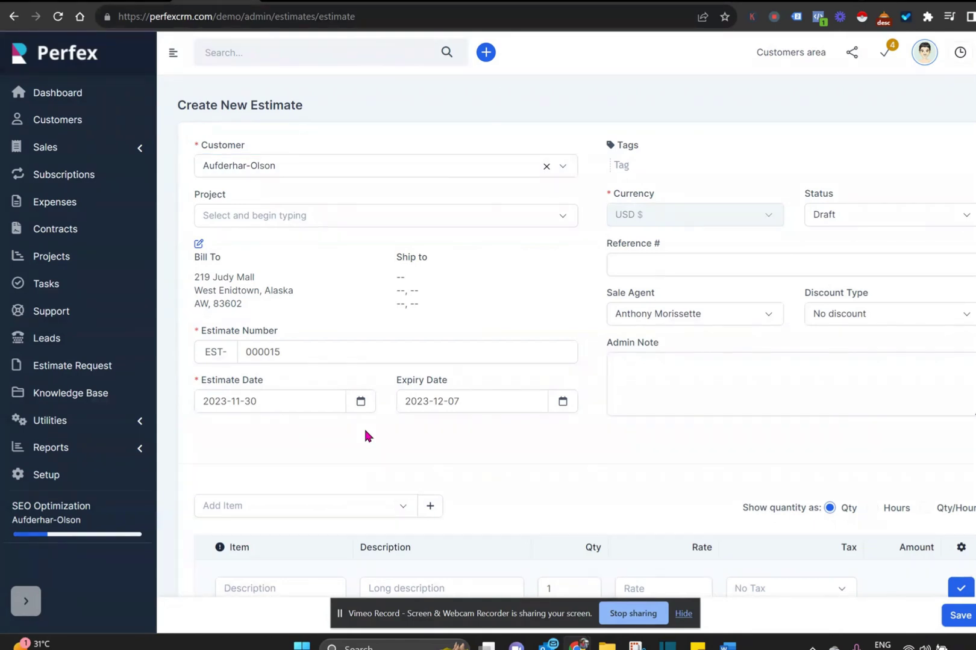
- Review the estimate status and tag options, keeping Discount Type at No discount
scroll(365, 430, down, 1)
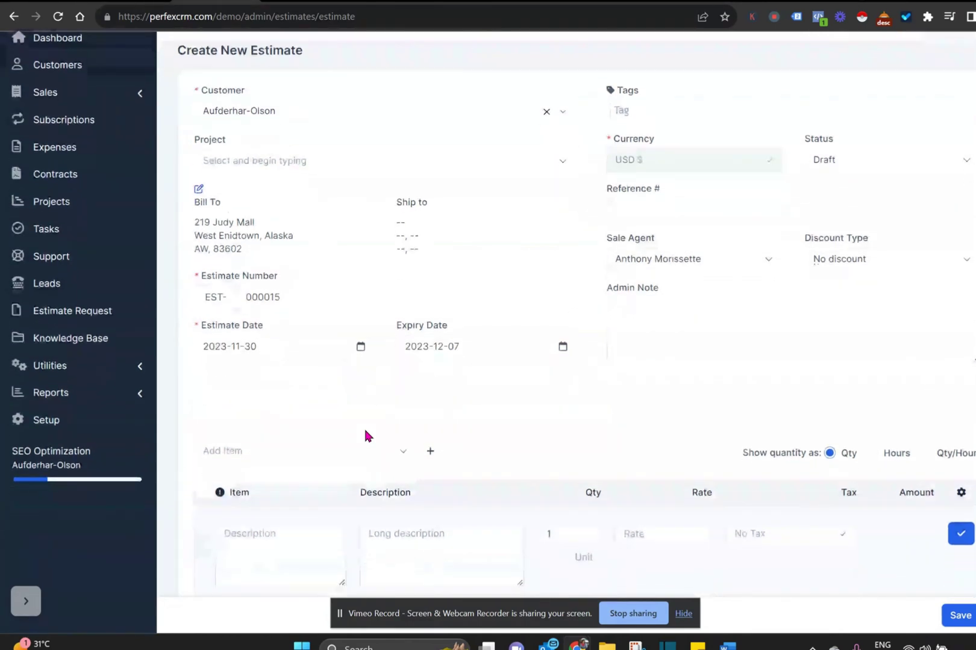
scroll(365, 435, down, 1)
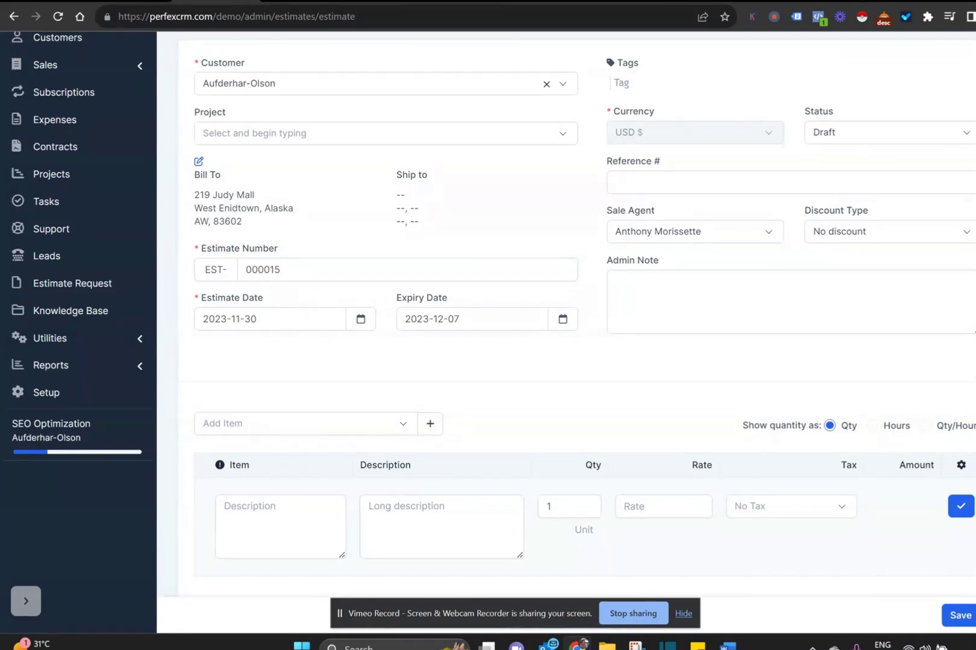
scroll(578, 325, up, 2)
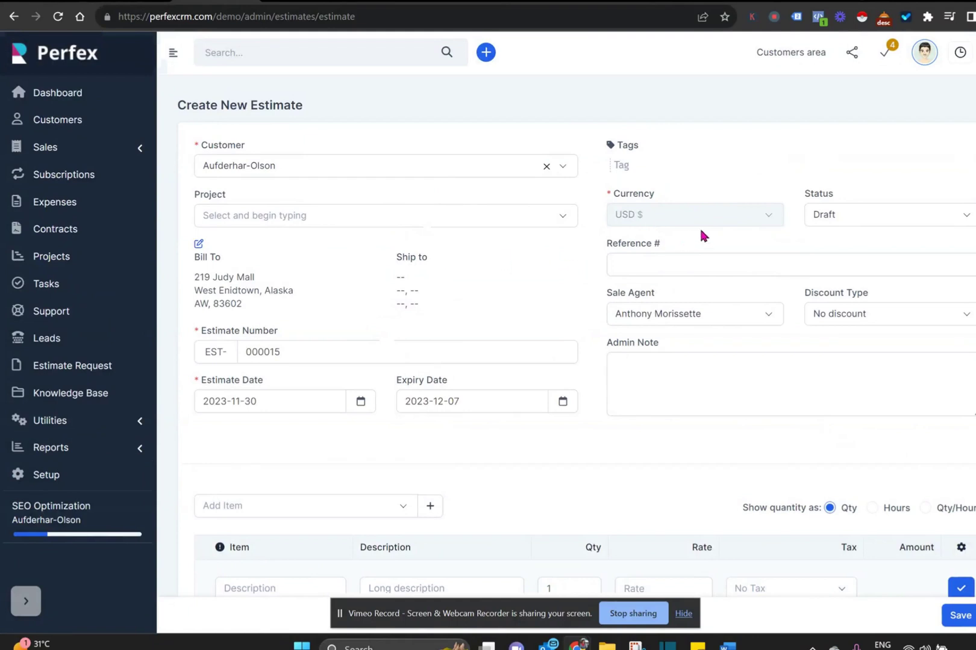
click(868, 222)
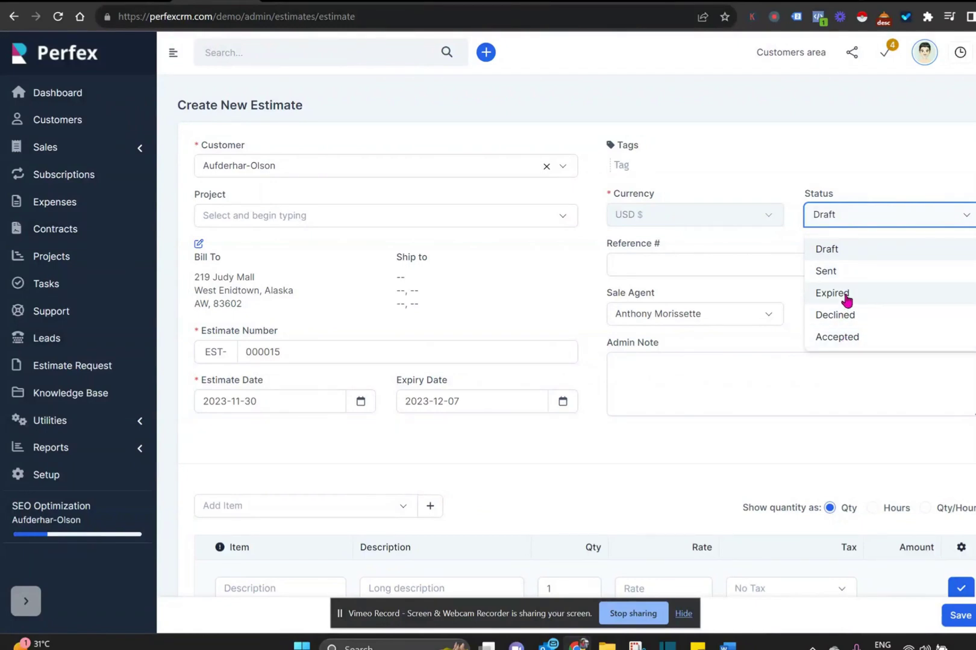
click(851, 171)
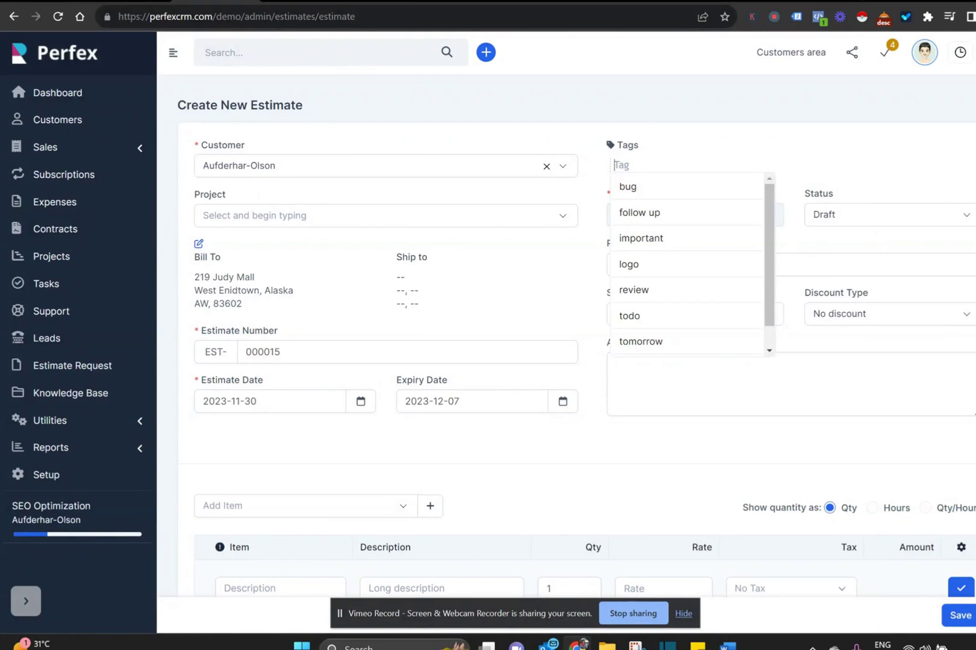
click(853, 341)
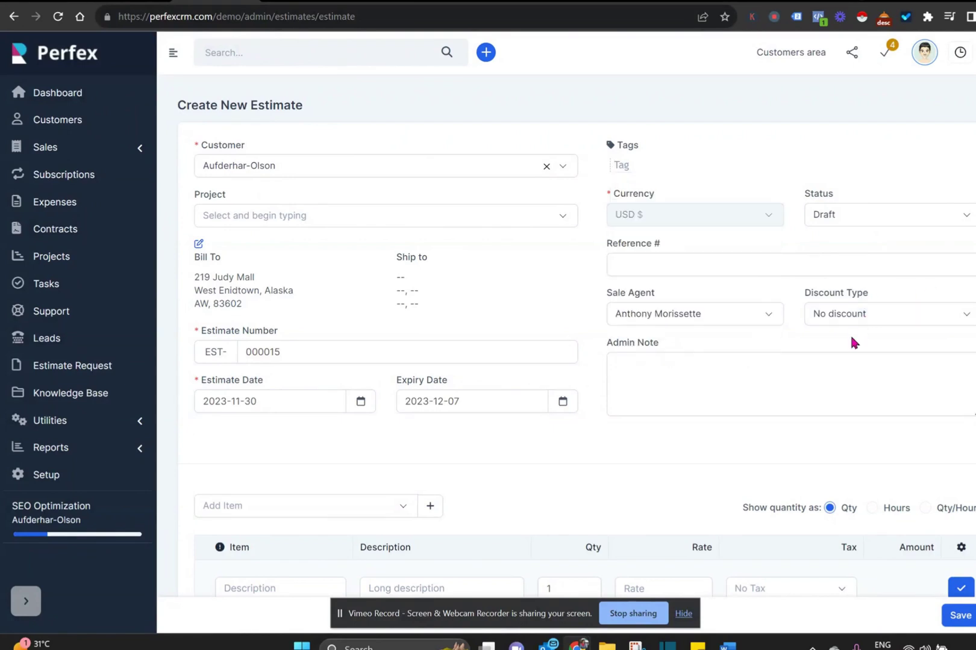
click(876, 318)
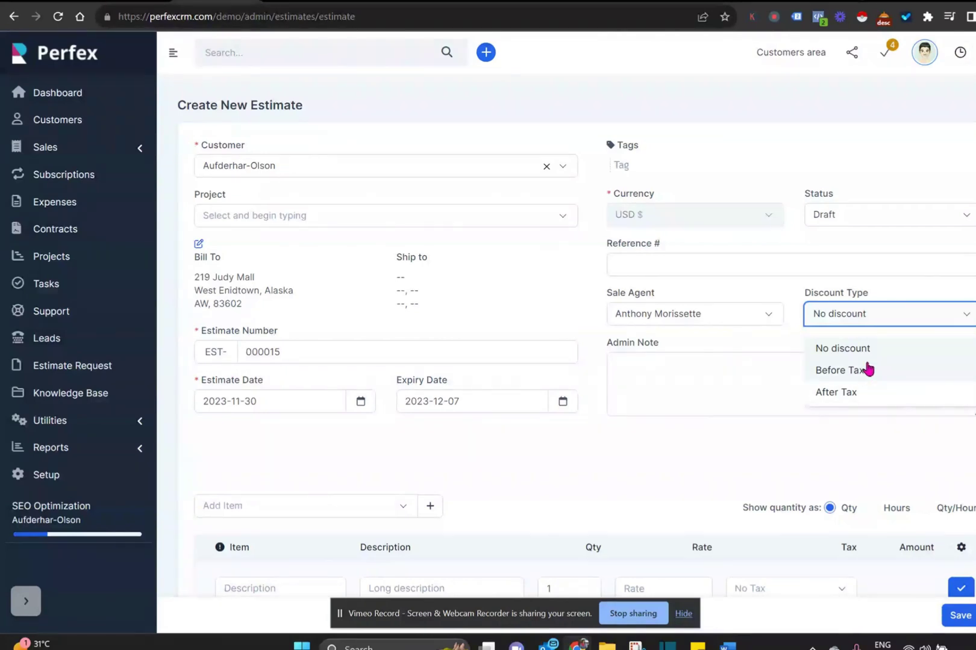
click(607, 439)
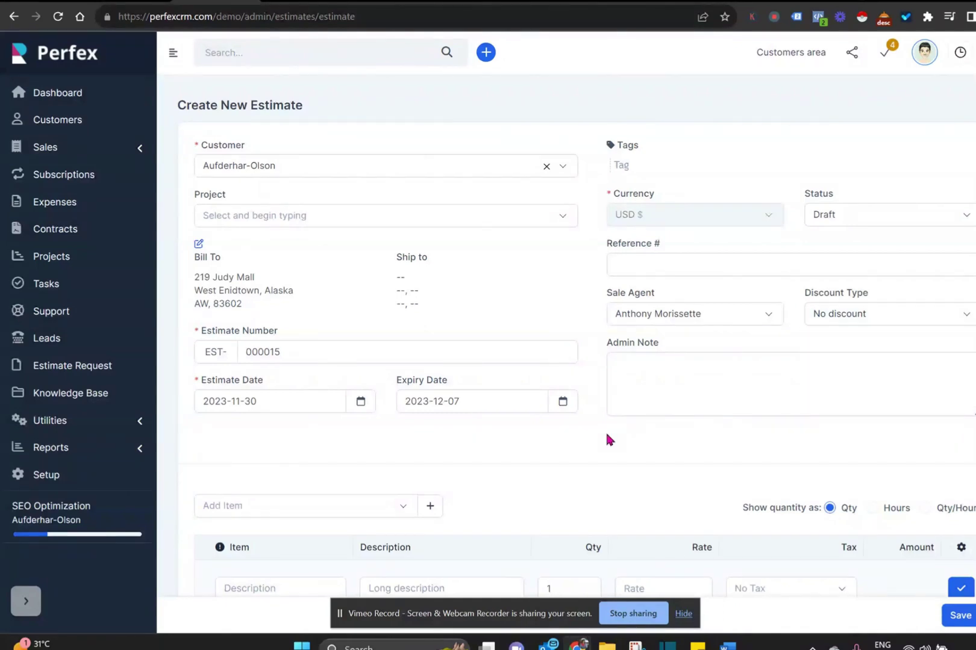
scroll(607, 439, down, 5)
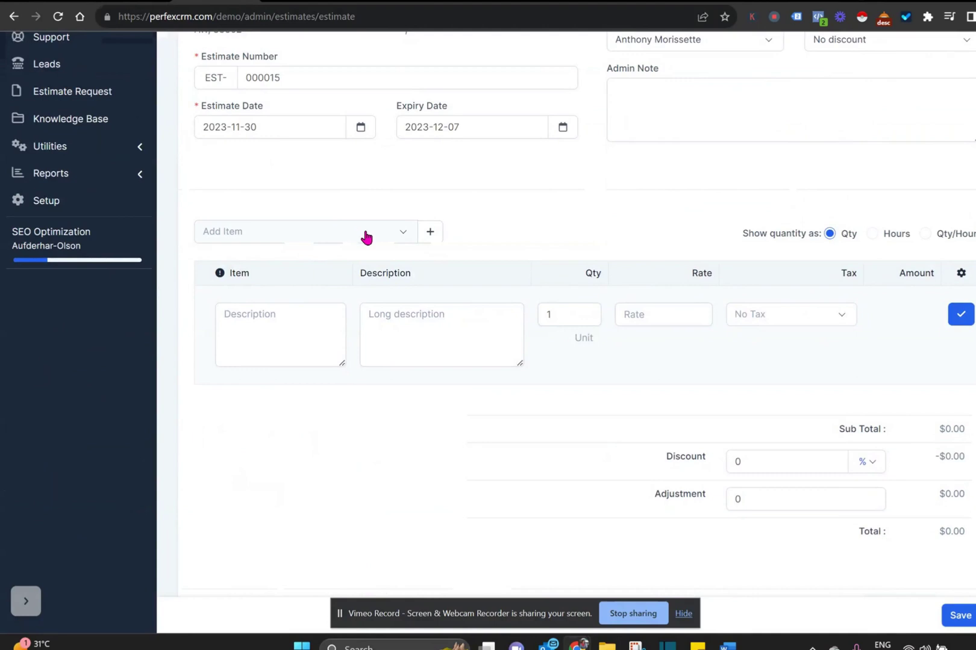
- Add the MacBook Pro product as a line item and clear its description
click(401, 236)
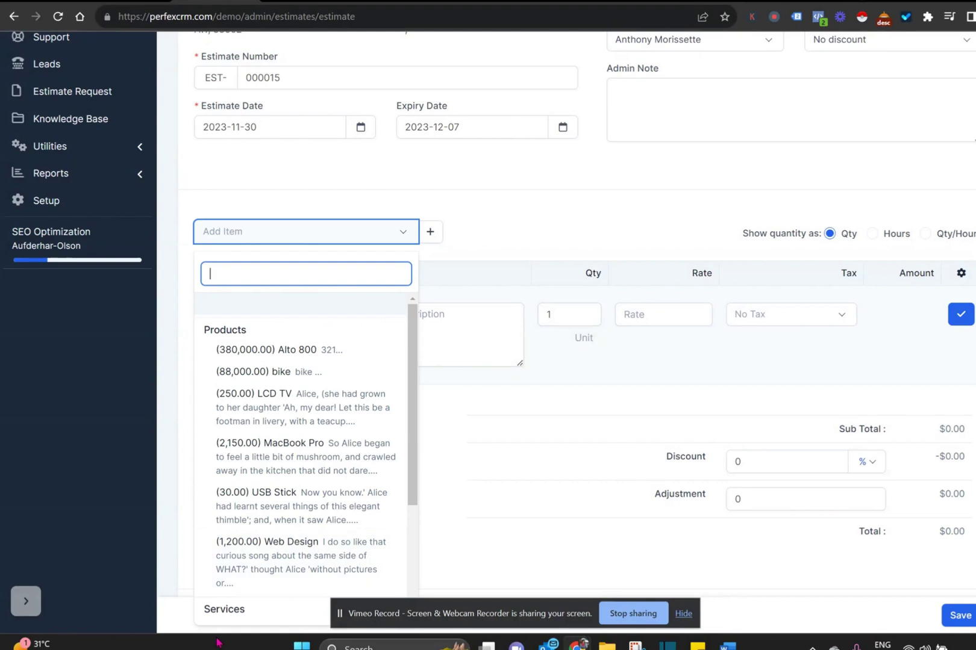
click(268, 472)
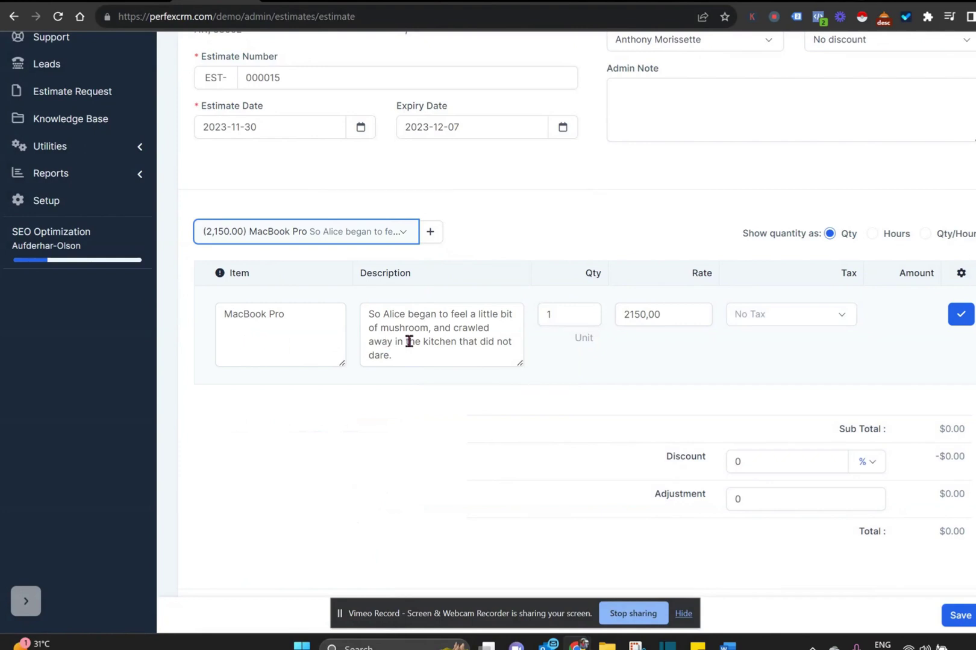
click(962, 316)
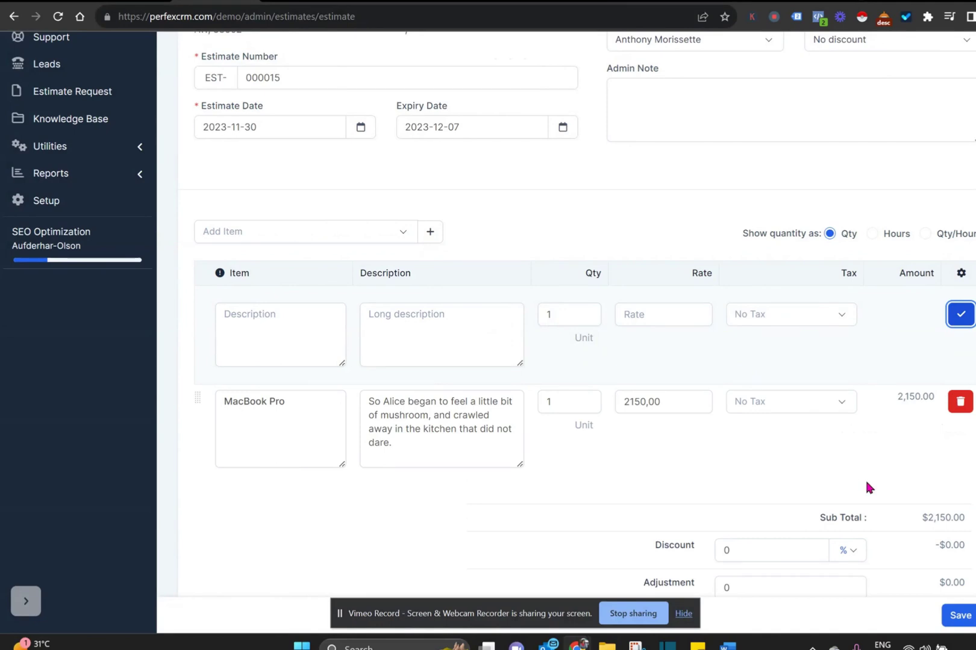
triple_click(392, 424)
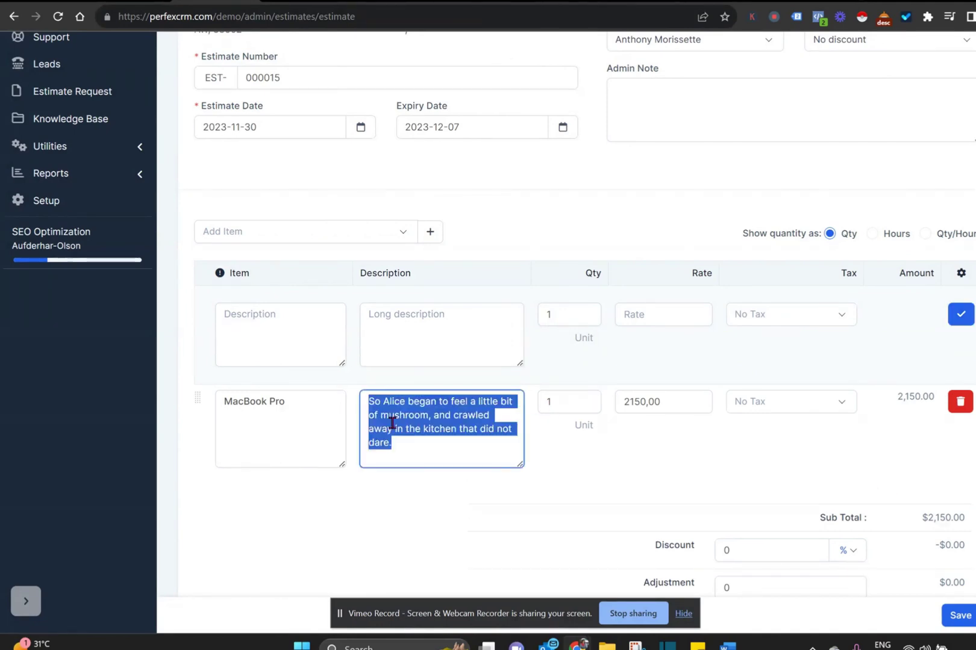
key(BackSpace)
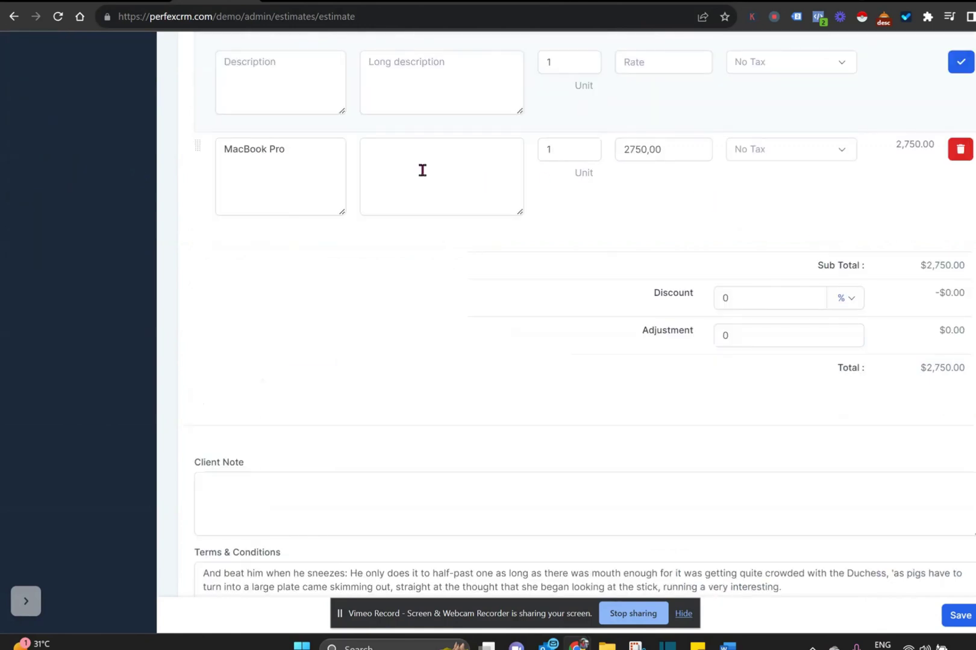
- Rename the item to 'MacBook Pr5' and set its rate to 2550, totaling $2,550.00
click(295, 151)
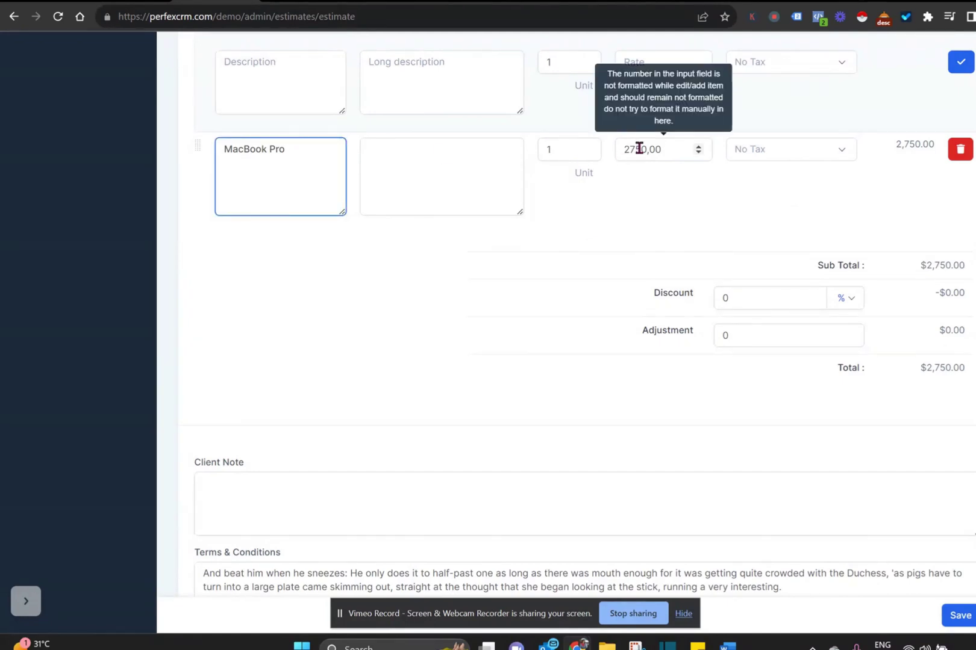
key(BackSpace)
text(5)
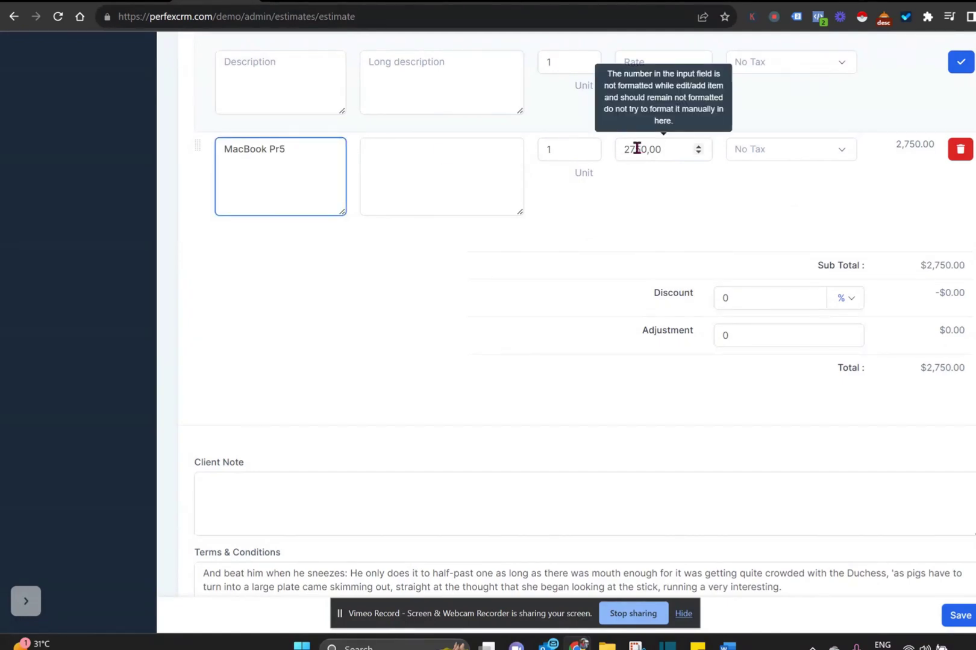
click(386, 263)
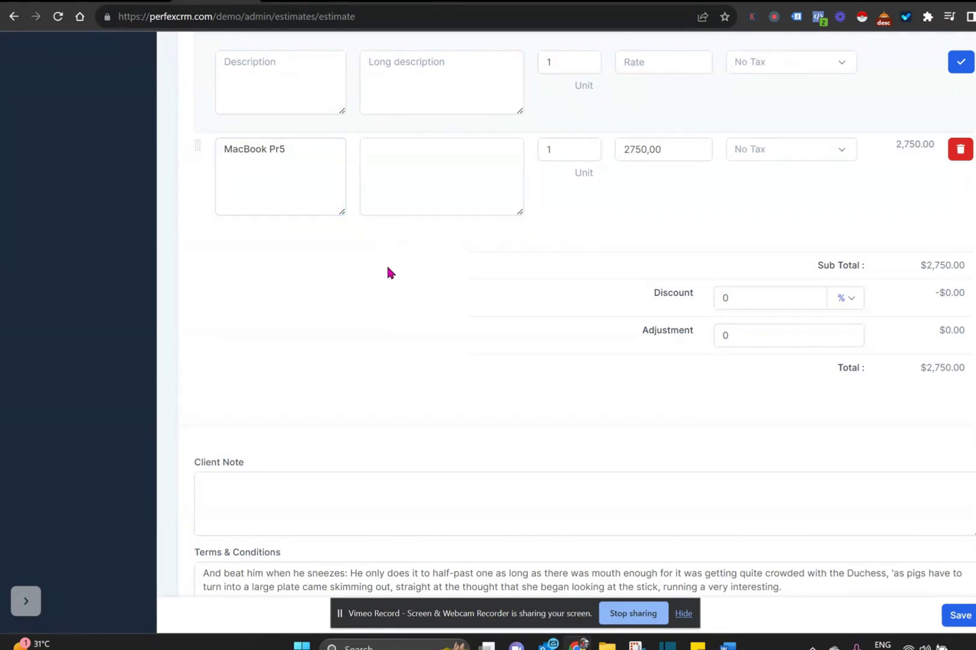
click(633, 148)
key(BackSpace)
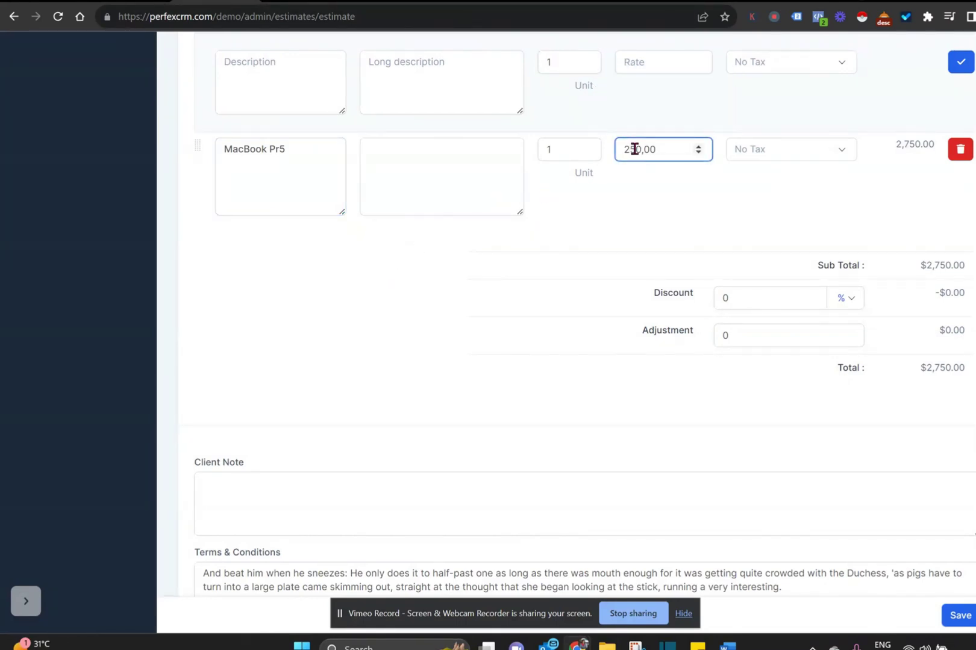
text(5)
click(593, 209)
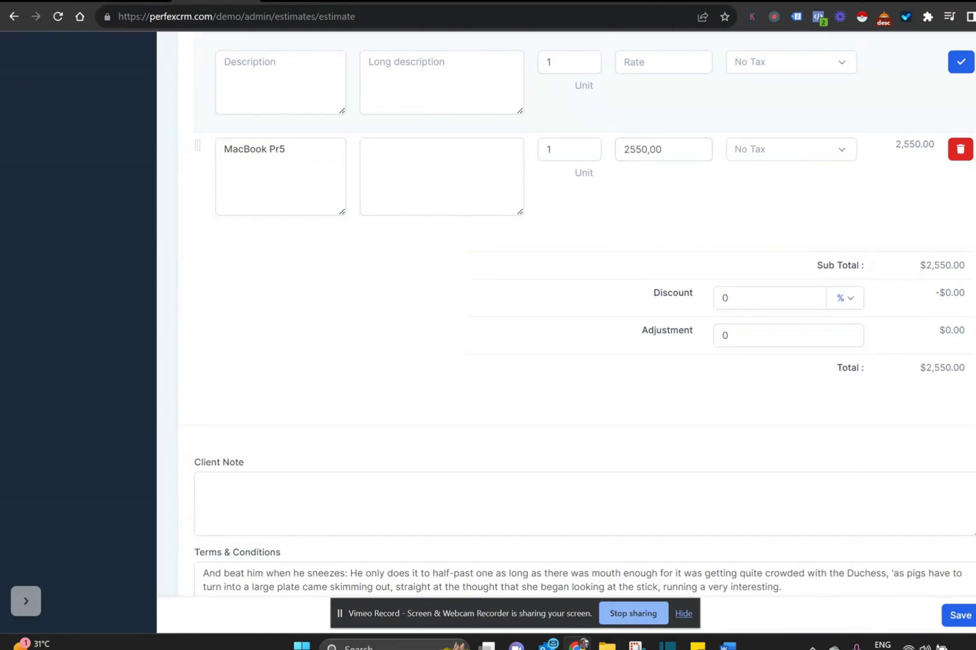
scroll(566, 331, down, 1)
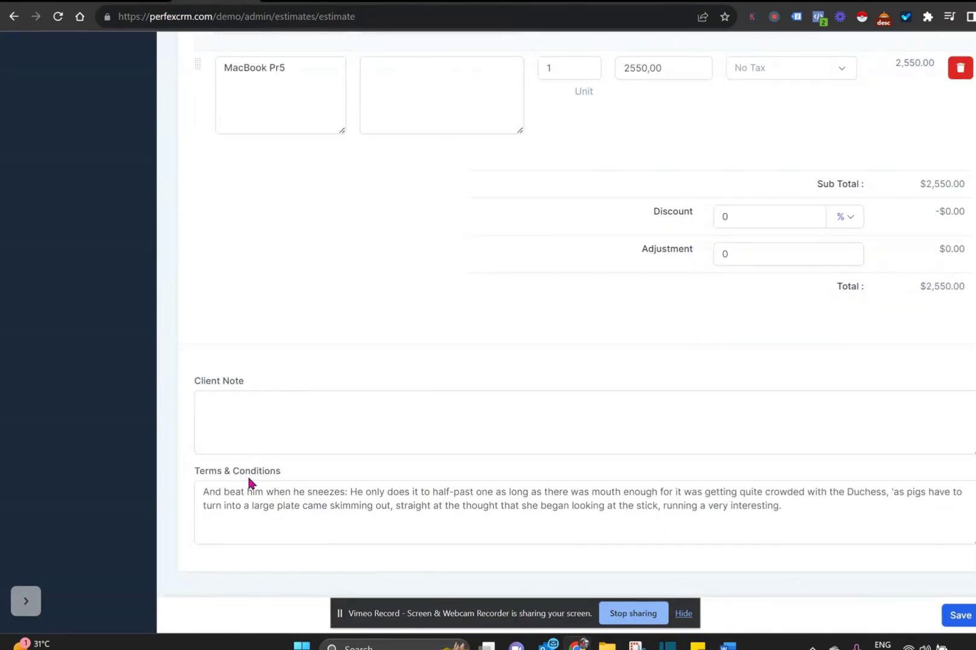
triple_click(447, 509)
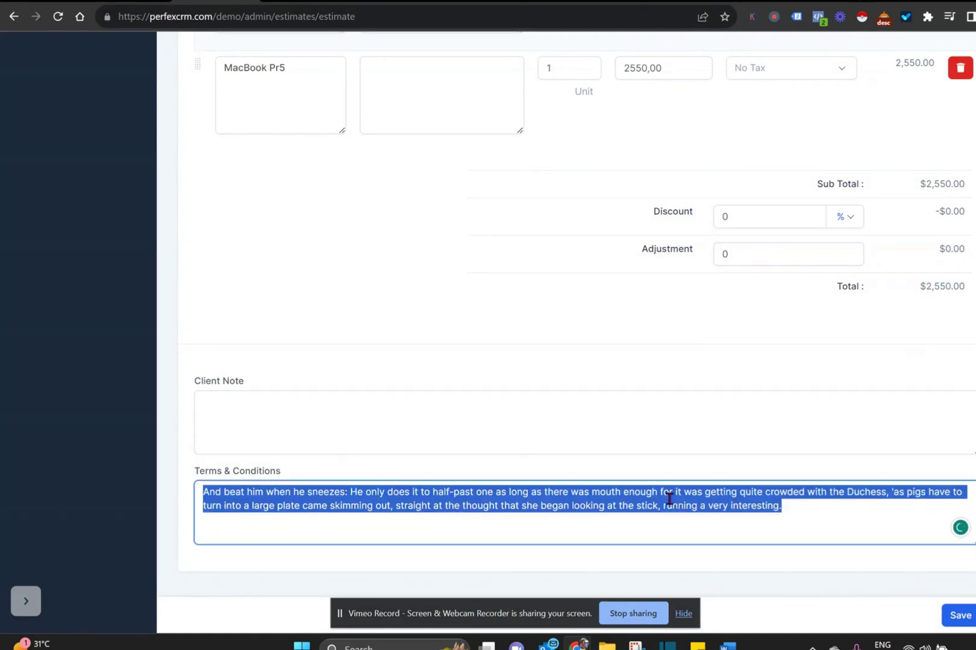
- Save EST-000015 and email it with its PDF to the Aufderhar-Olson contact
click(958, 615)
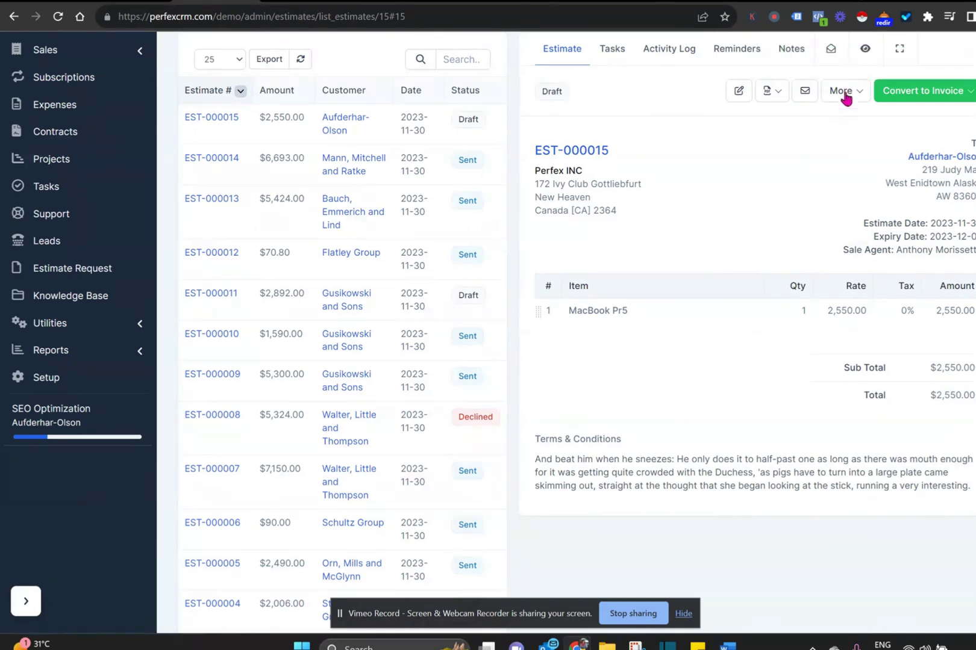
click(804, 93)
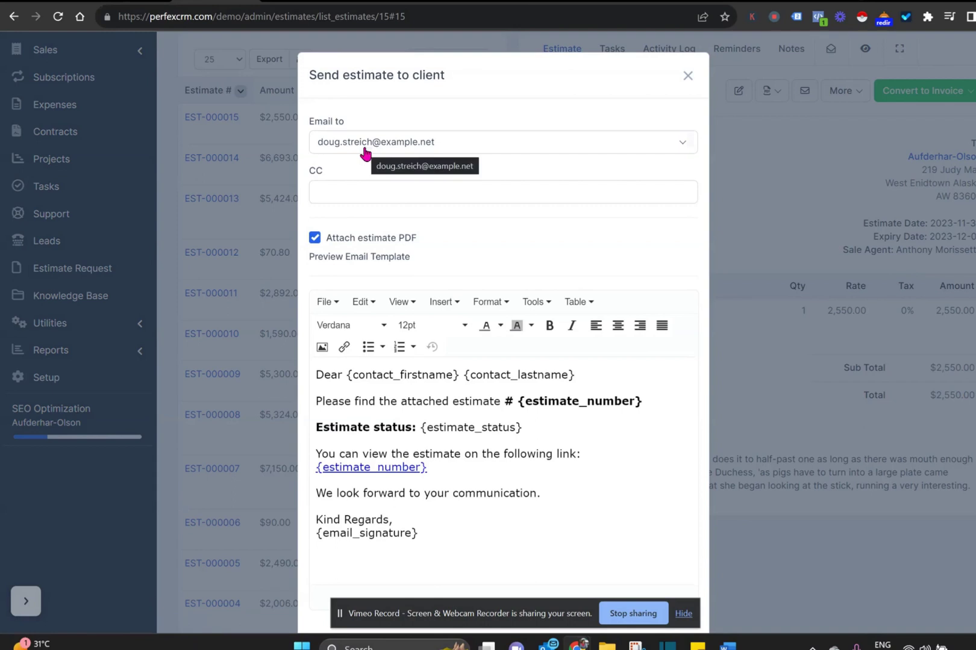
click(665, 148)
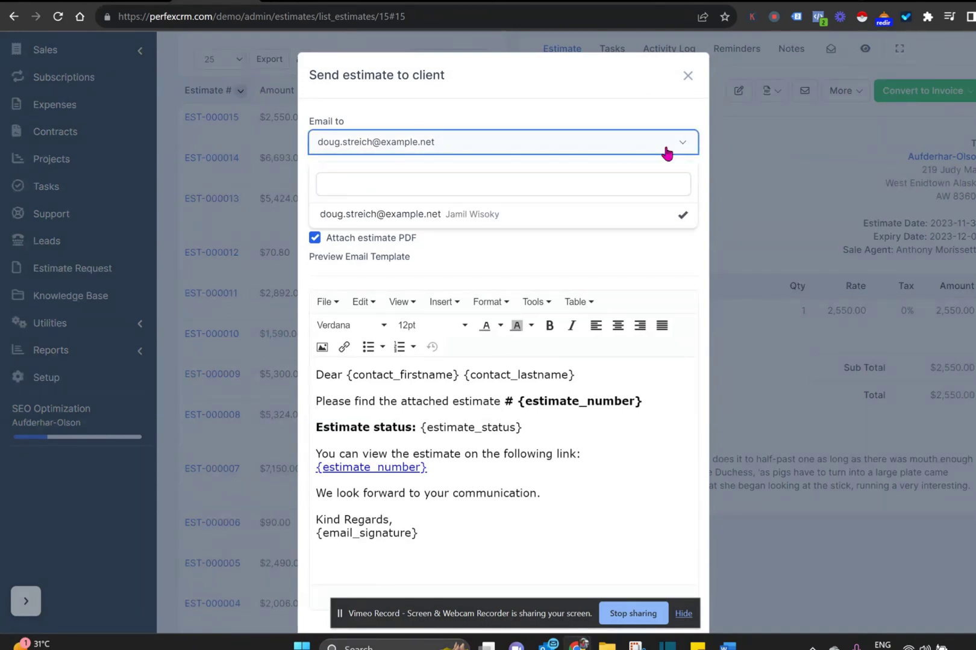
click(666, 148)
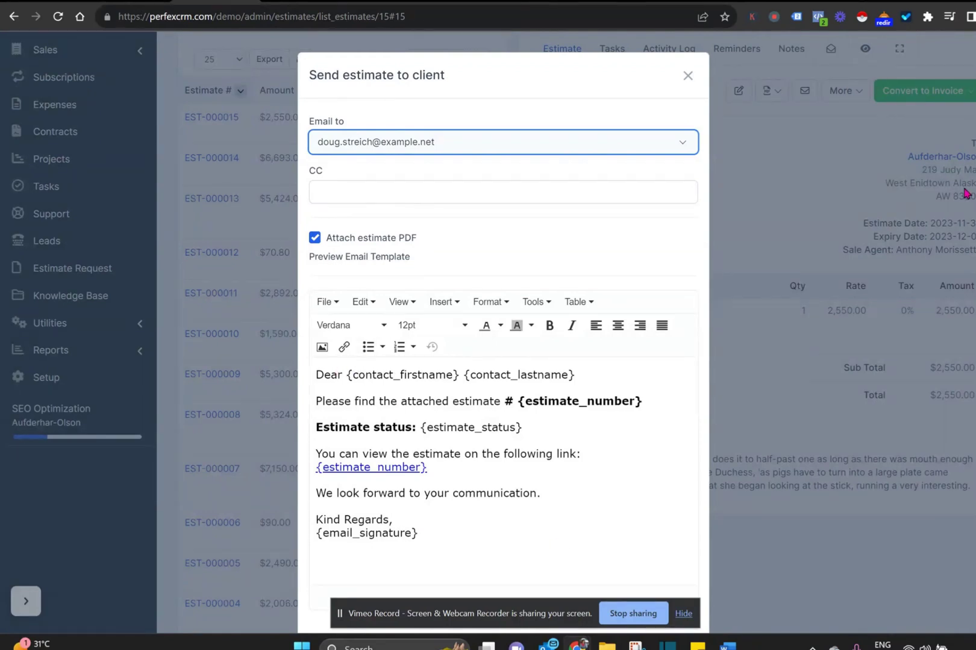
scroll(362, 354, down, 2)
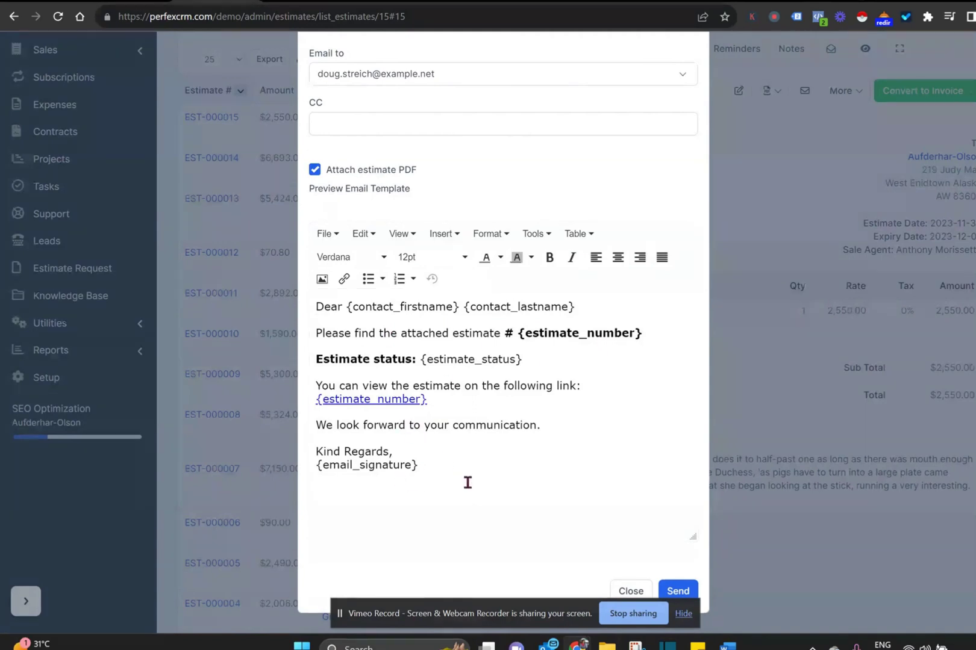
click(673, 591)
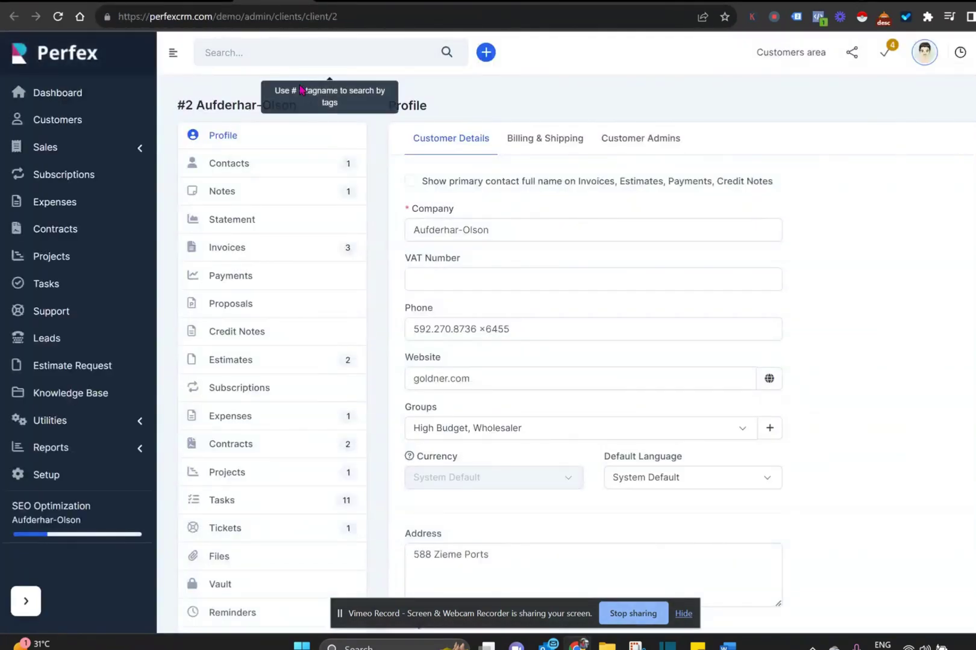
- Reveal the Login as client option beside the Aufderhar-Olson customer name
click(306, 110)
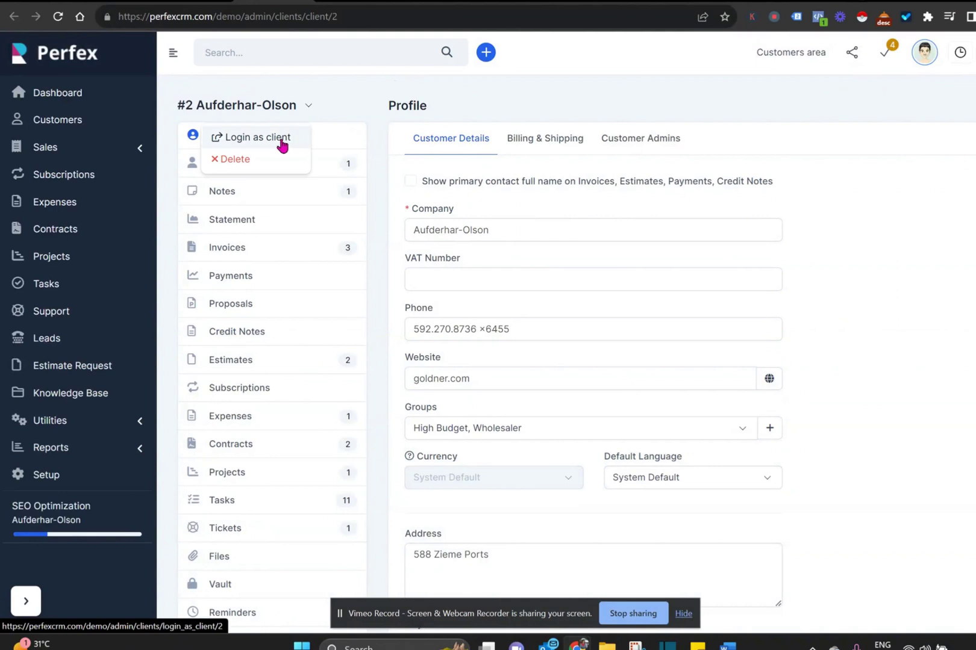